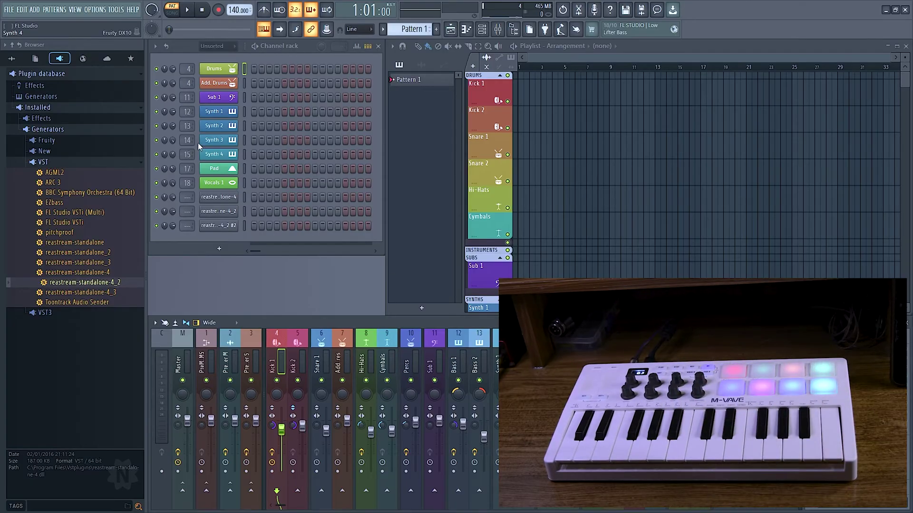
# Open the Drums channel's FPC instrument, audition its Kick Drum and Snare 1 pads, and close the instrument window.
pyautogui.click(221, 72)
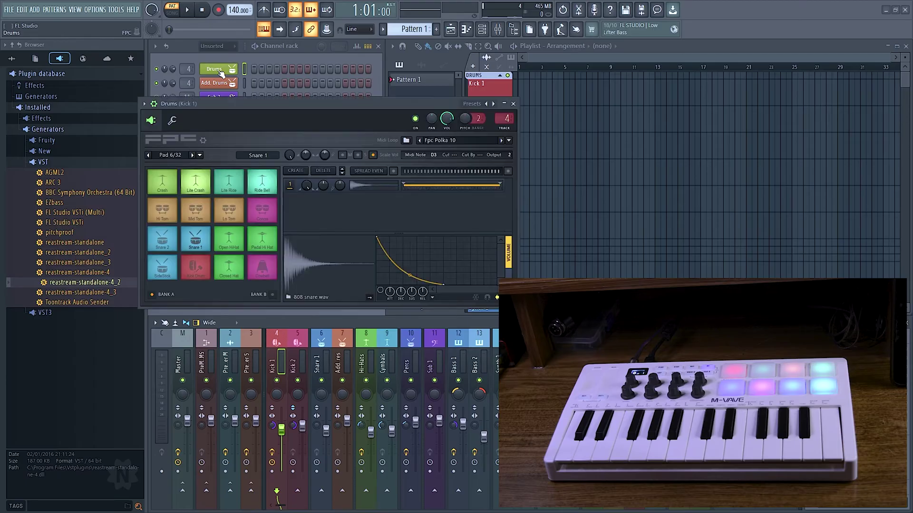
pyautogui.click(201, 270)
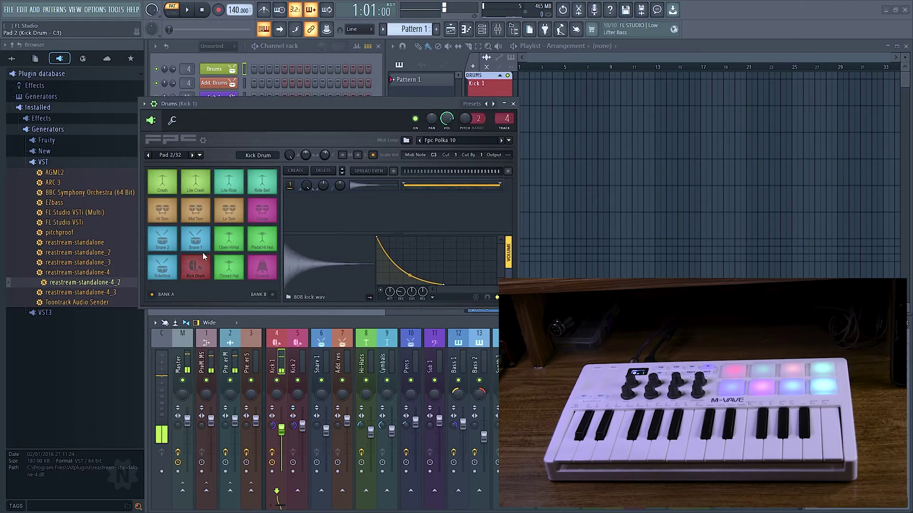
pyautogui.click(203, 273)
pyautogui.click(196, 240)
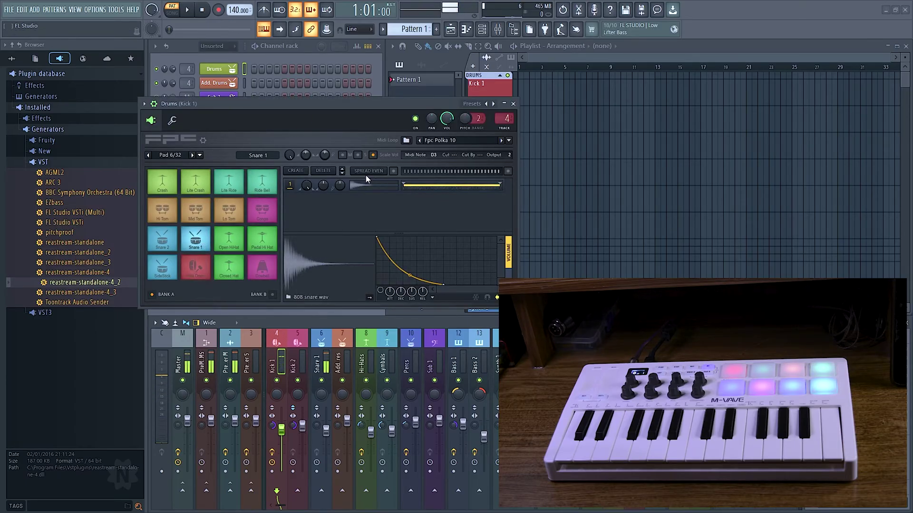
pyautogui.click(514, 104)
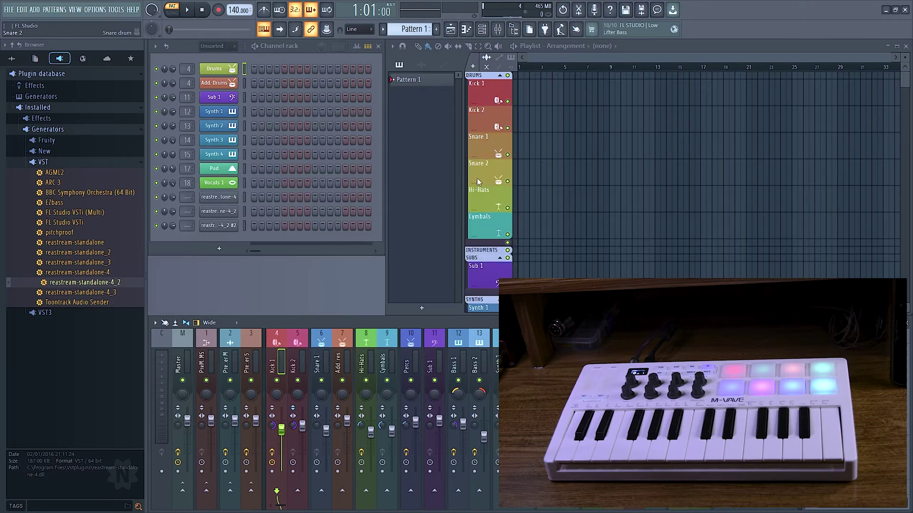
# In the MIDI settings, select SMK25 as the output and input device and enable the SMK25 input.
pyautogui.click(94, 10)
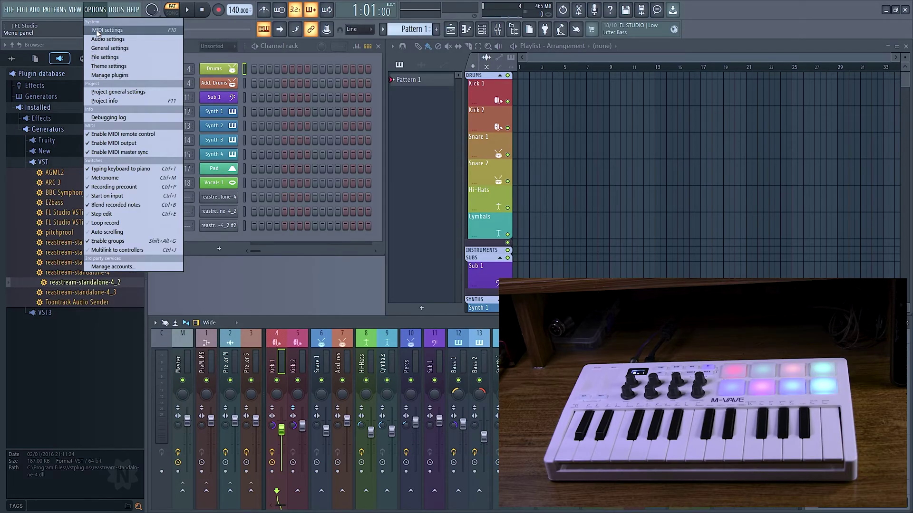
pyautogui.click(106, 30)
pyautogui.click(335, 110)
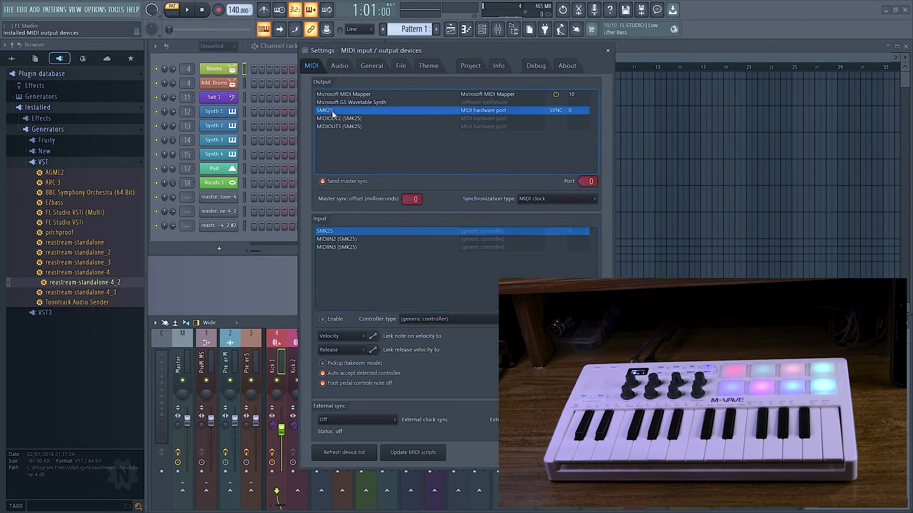
pyautogui.click(341, 233)
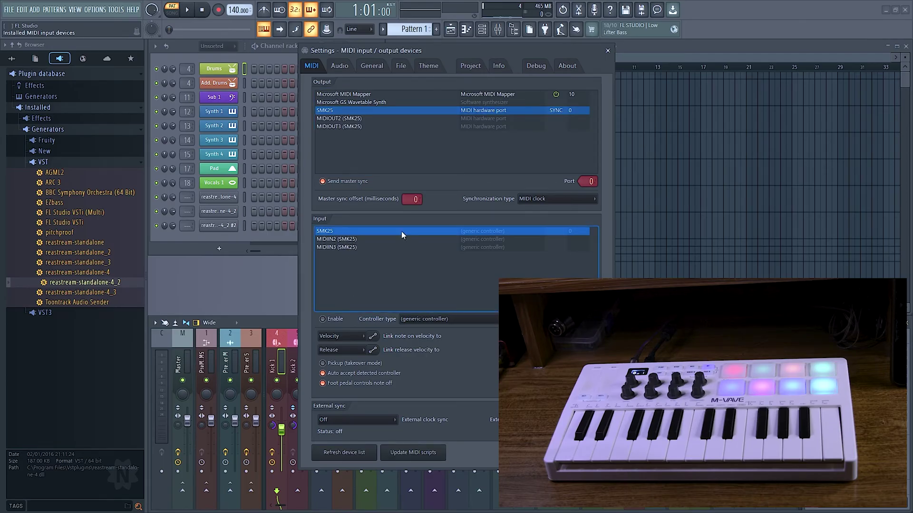
pyautogui.click(325, 319)
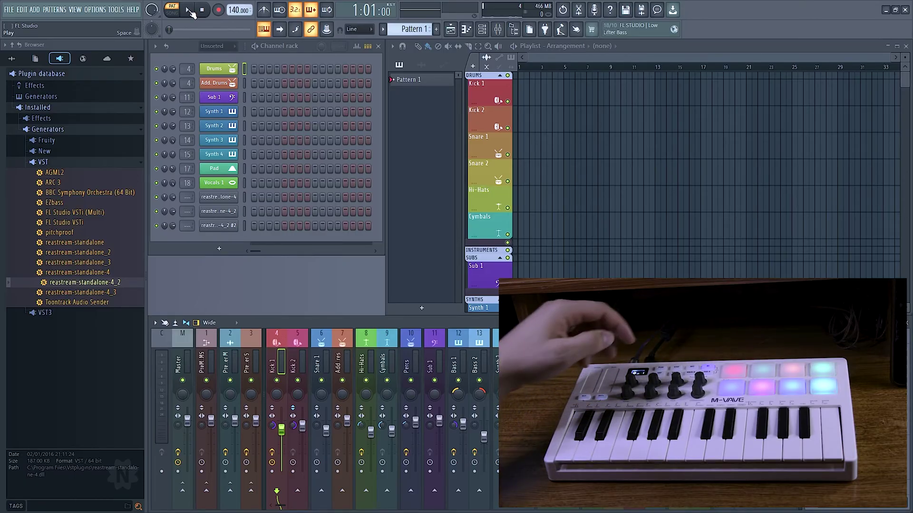
# After briefly testing playback, add Drums hits on steps 1, 4, 8 and 11 and an Add. Drums hit on step 1.
pyautogui.click(189, 12)
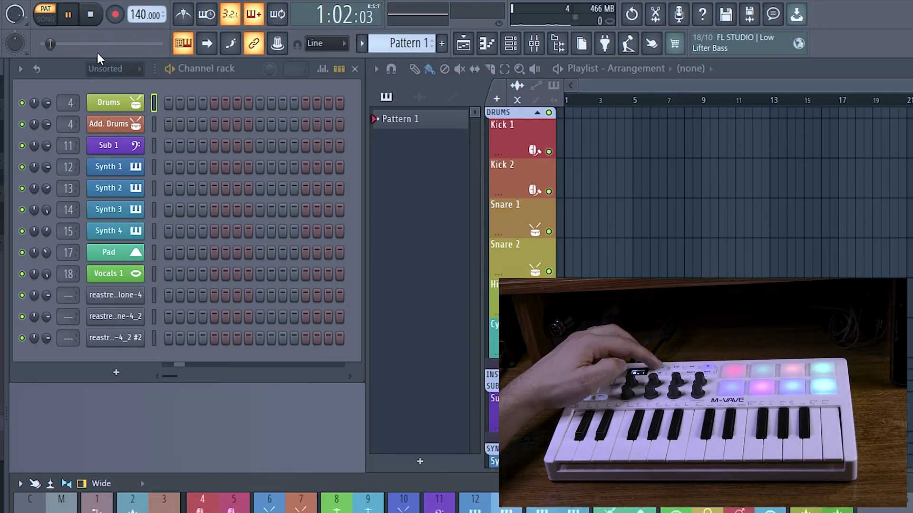
pyautogui.click(68, 14)
pyautogui.click(169, 102)
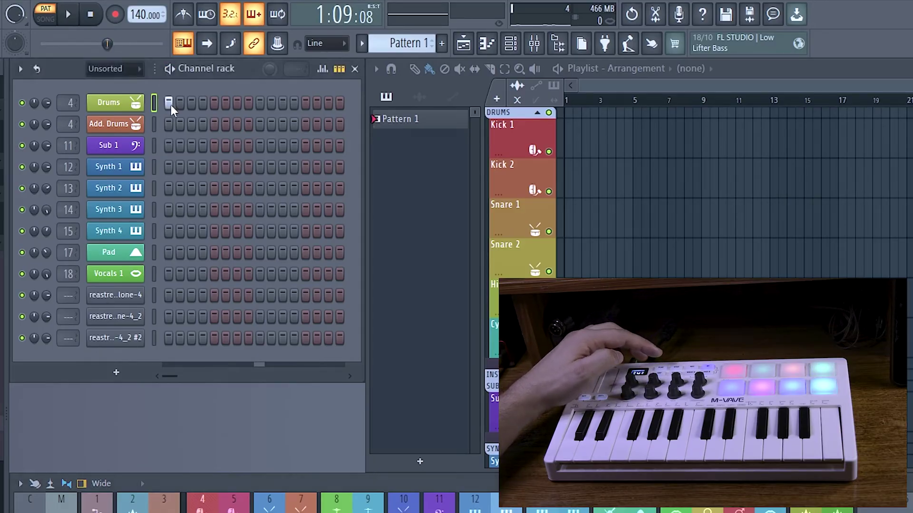
pyautogui.click(203, 102)
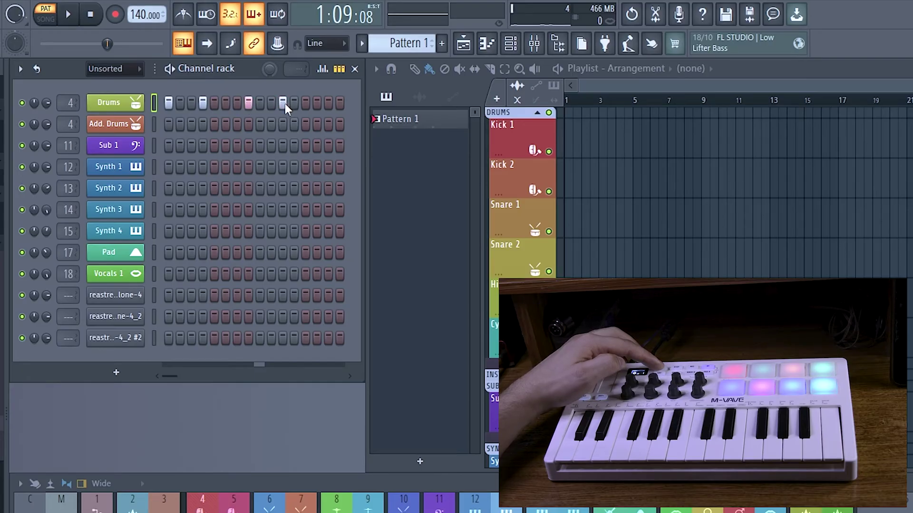
pyautogui.click(169, 125)
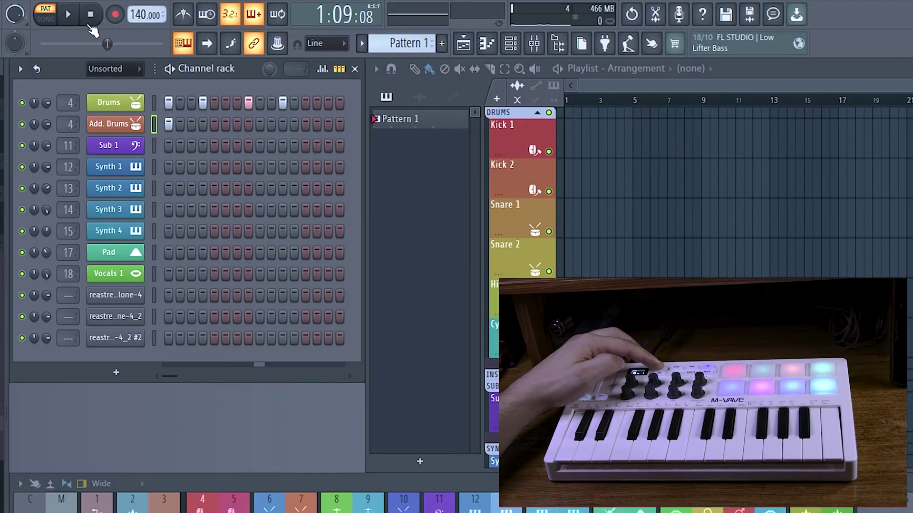
# Play and stop the drum pattern, and test record arming, dismissing the recording type dialog.
pyautogui.press('space')
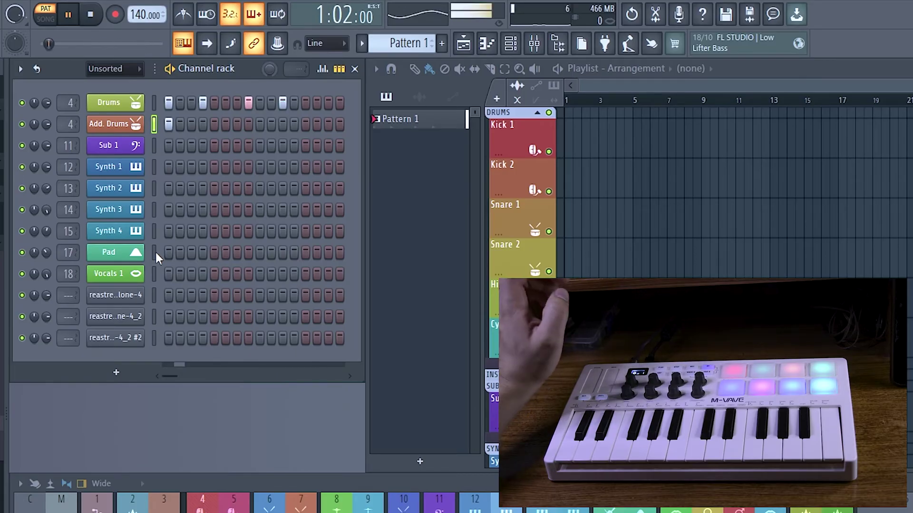
pyautogui.press('space')
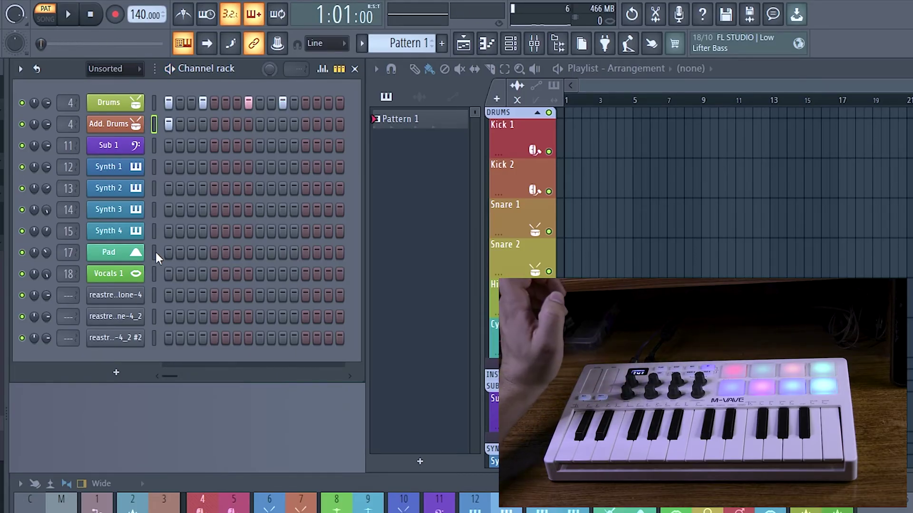
pyautogui.press('r')
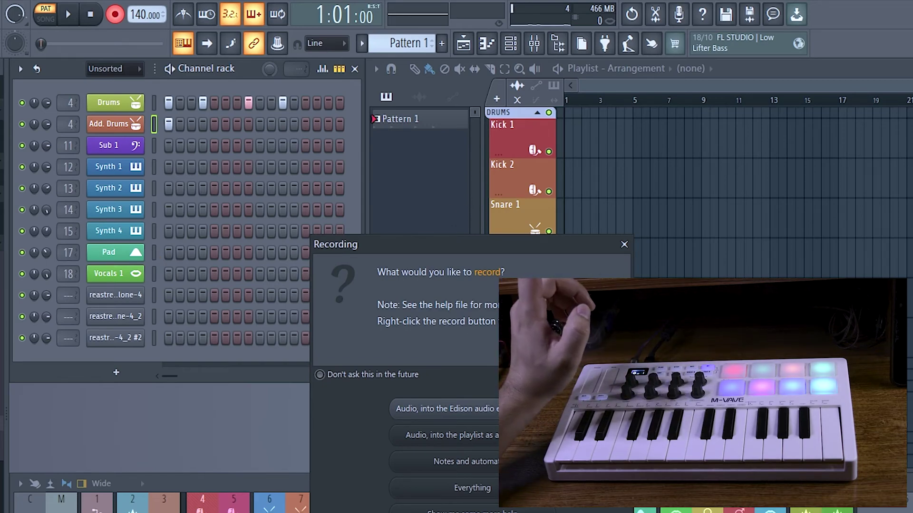
pyautogui.click(624, 244)
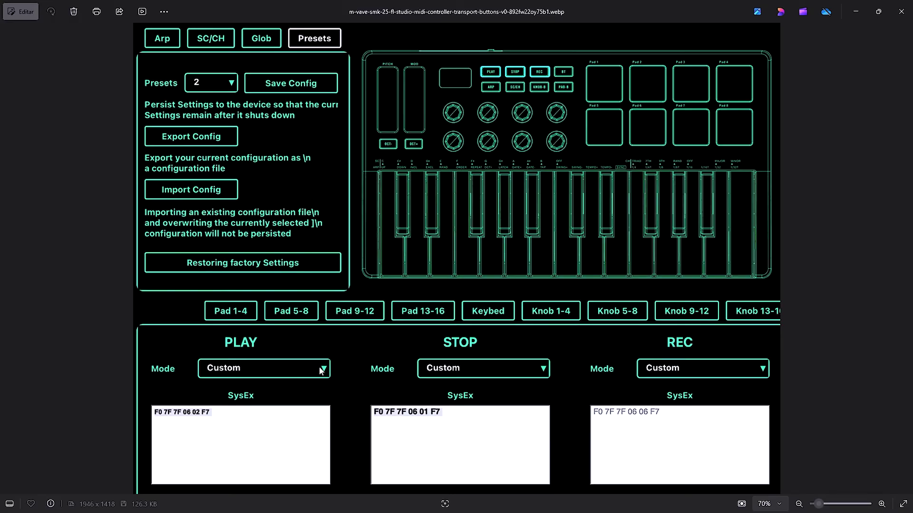
# Examine the SysEx codes for PLAY, STOP and REC in the reference image, and test starting and stopping playback in FL Studio.
pyautogui.scroll(5, 323, 371)
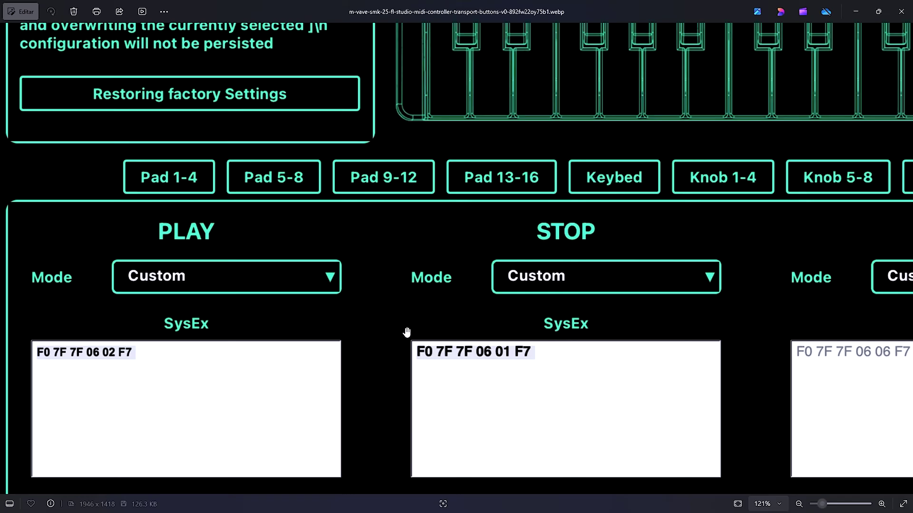
pyautogui.scroll(-3, 704, 294)
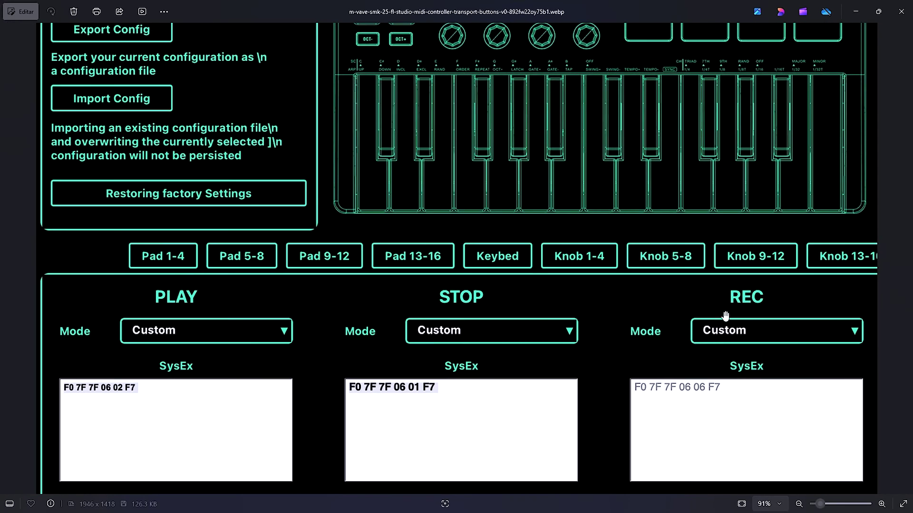
pyautogui.scroll(5, 120, 431)
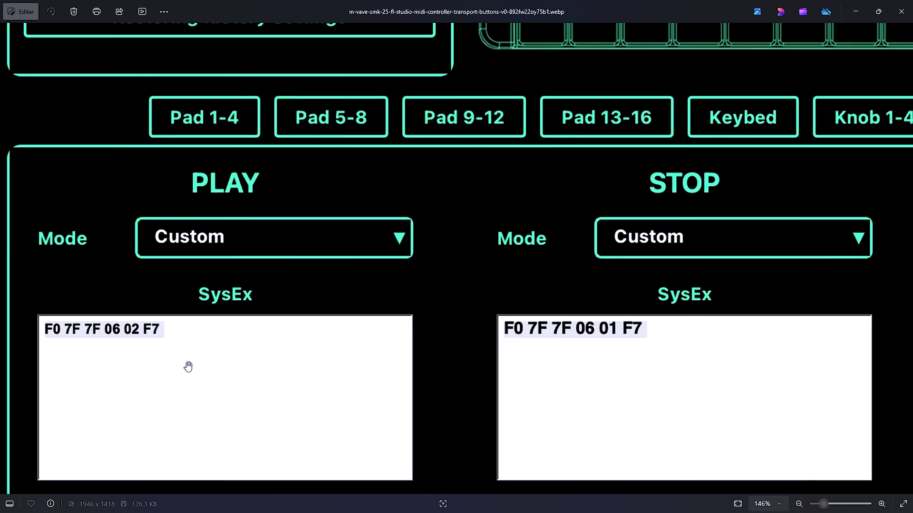
pyautogui.scroll(1, 187, 367)
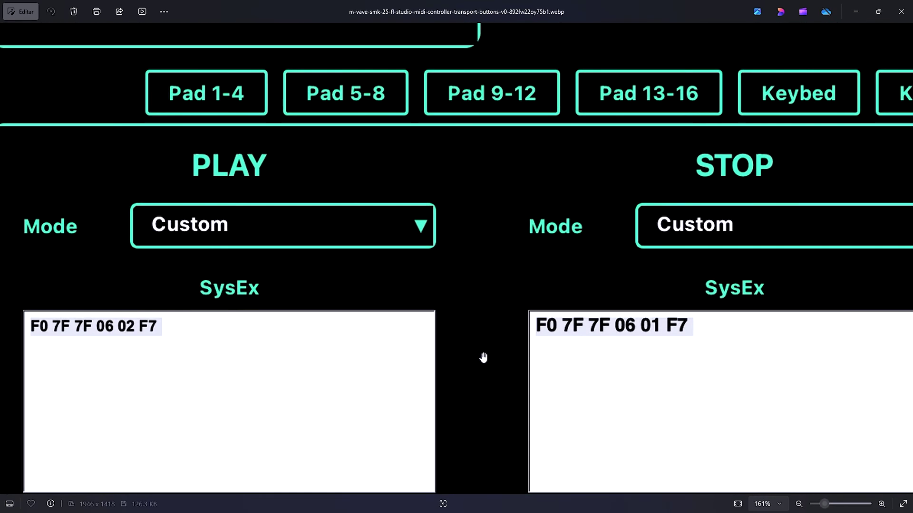
pyautogui.moveTo(799, 351); pyautogui.dragTo(437, 339)
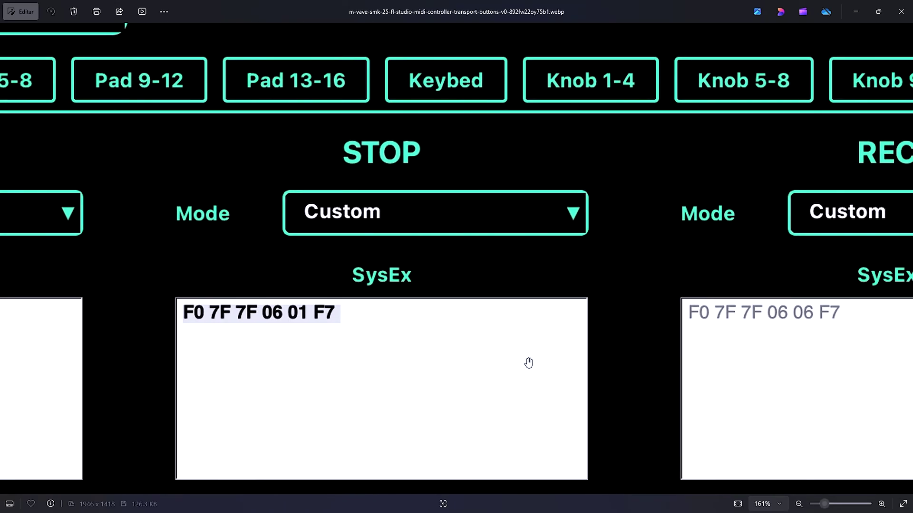
pyautogui.moveTo(721, 377); pyautogui.dragTo(444, 343)
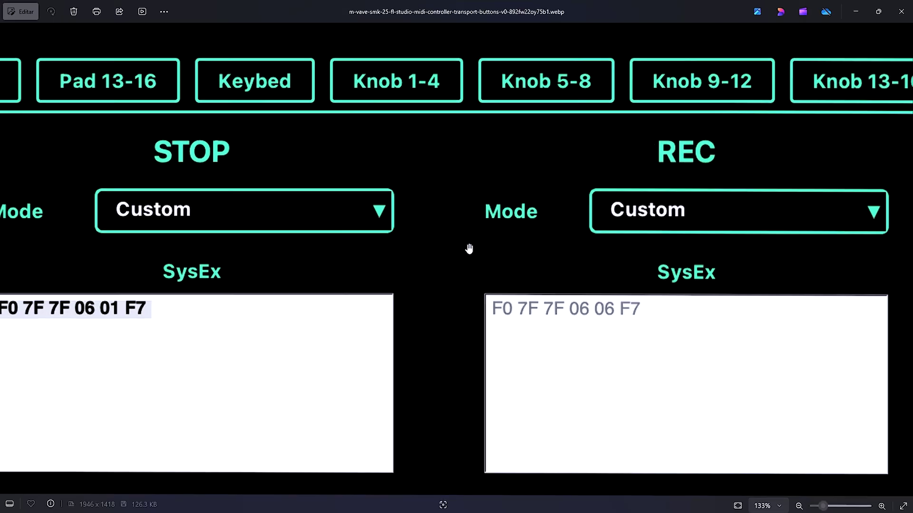
pyautogui.scroll(-5, 467, 247)
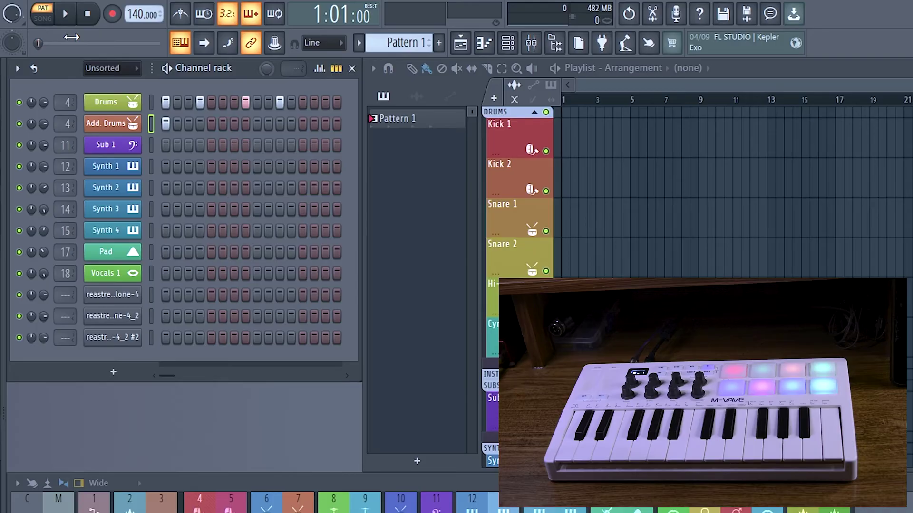
pyautogui.press('space')
pyautogui.press('space')
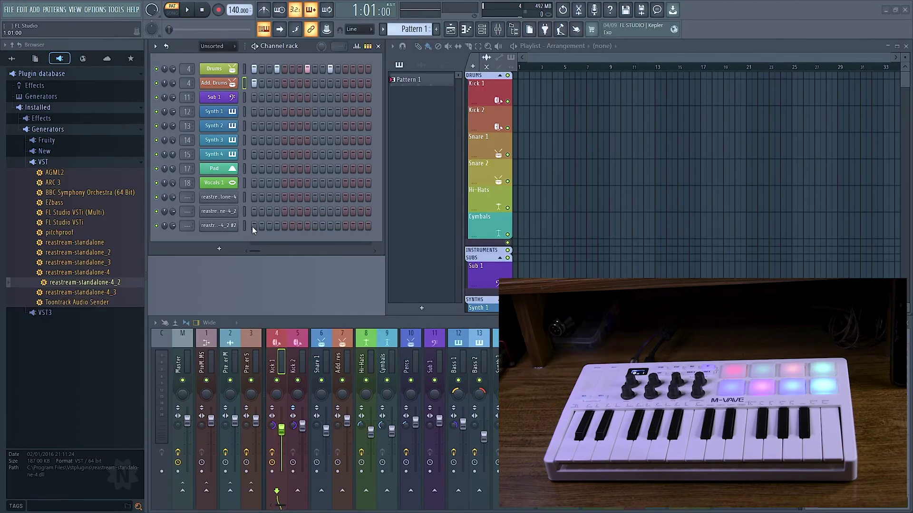
# Open the Drums channel's FPC instrument and start mapping notes for the entire pad bank.
pyautogui.click(231, 71)
pyautogui.moveTo(426, 141); pyautogui.dragTo(419, 169)
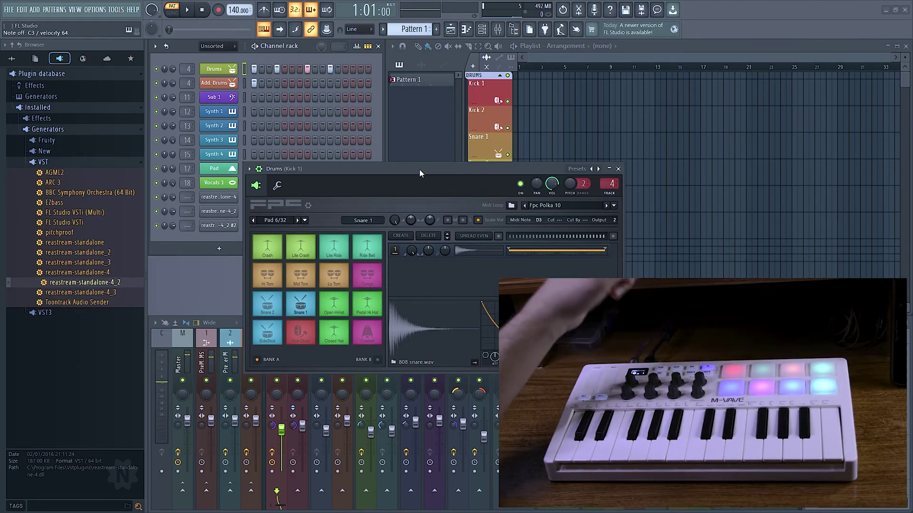
pyautogui.moveTo(419, 169); pyautogui.dragTo(358, 127)
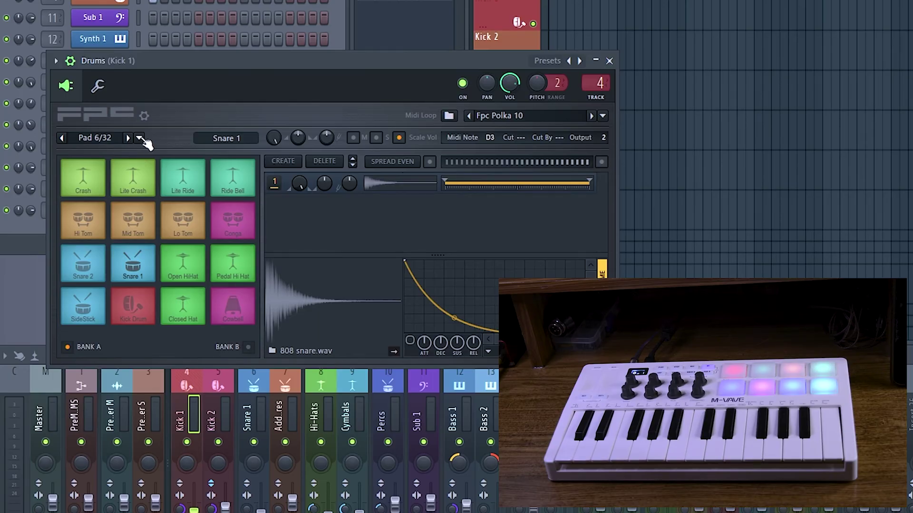
pyautogui.click(140, 139)
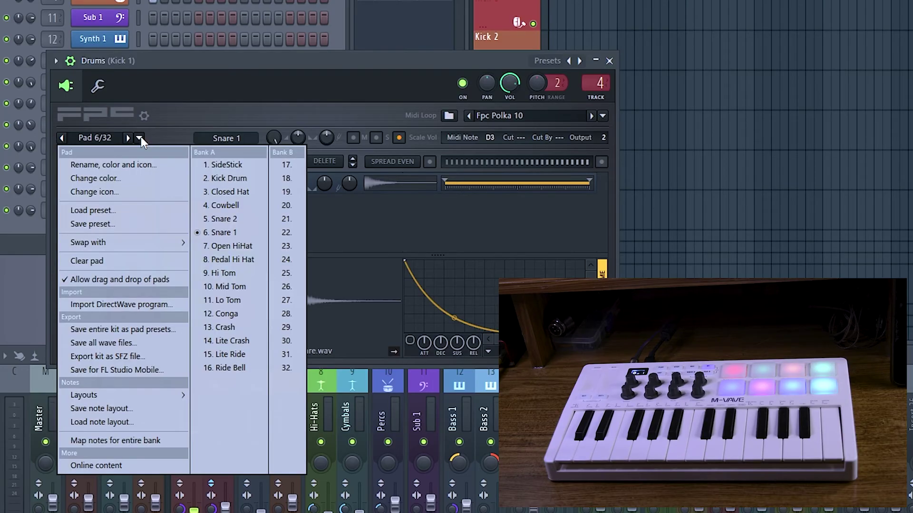
pyautogui.click(130, 441)
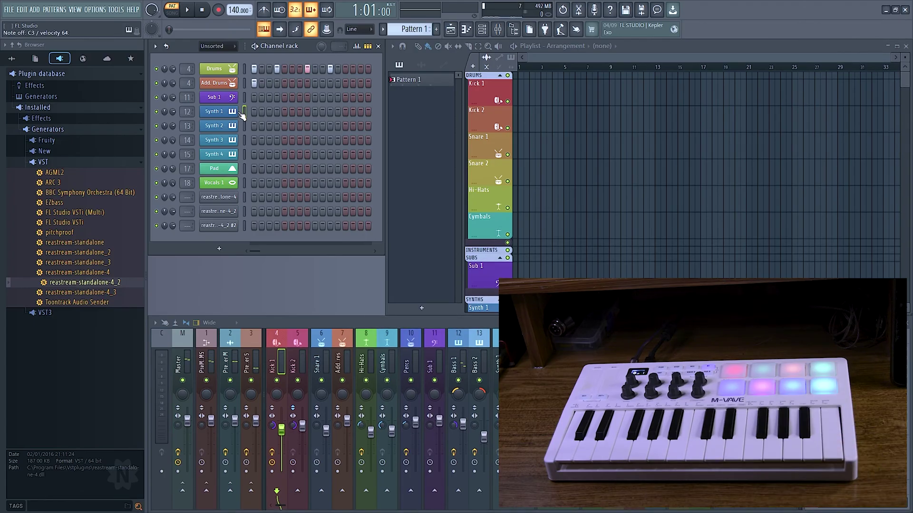
# Set the Drums channel to receive notes only from the SMK25 on MIDI channel 10.
pyautogui.rightClick(230, 70)
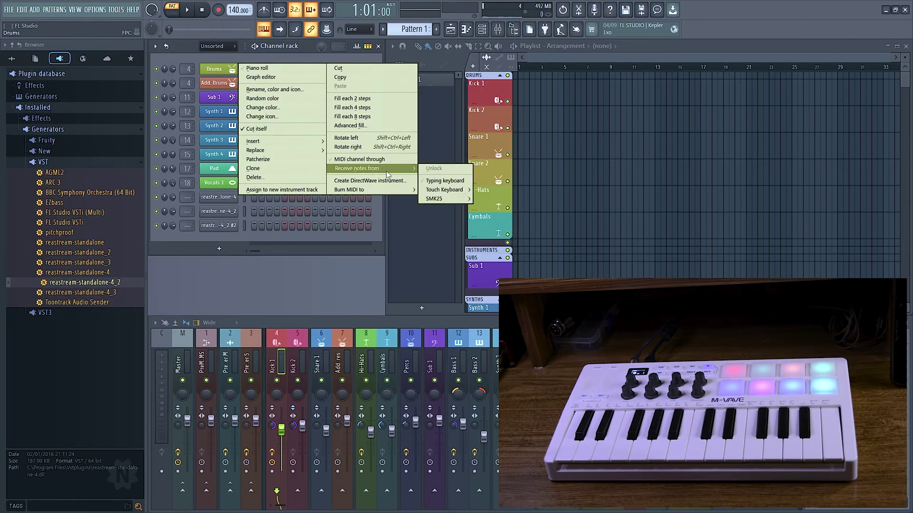
pyautogui.moveTo(446, 198)
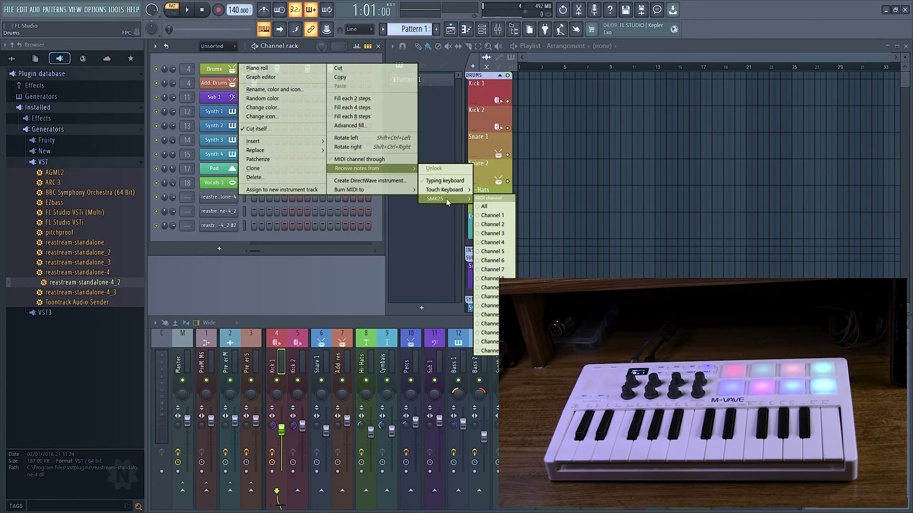
pyautogui.click(487, 298)
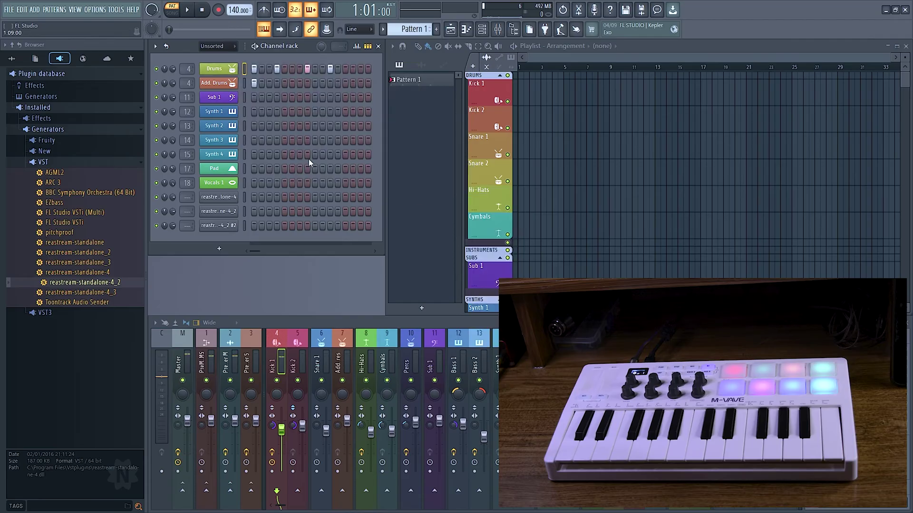
# Set the Synth 1 channel to receive notes only from the SMK25 on MIDI channel 1.
pyautogui.rightClick(222, 113)
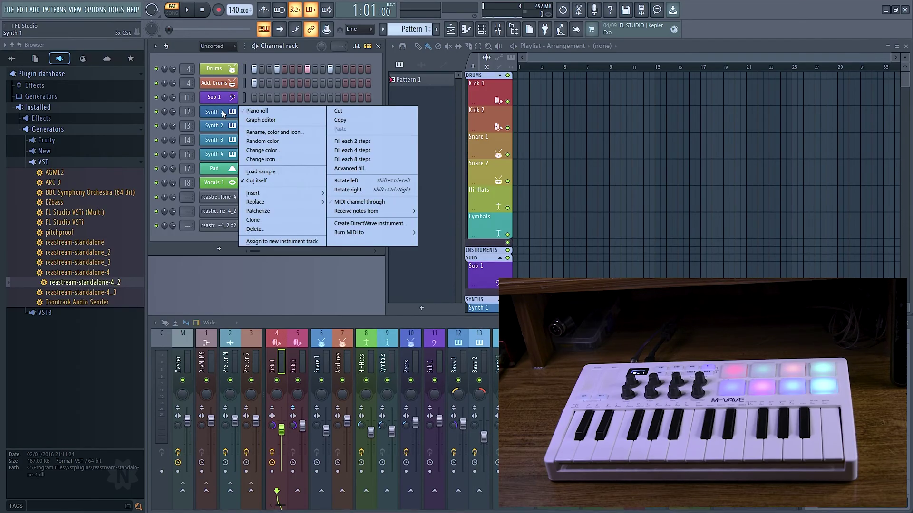
pyautogui.moveTo(384, 212)
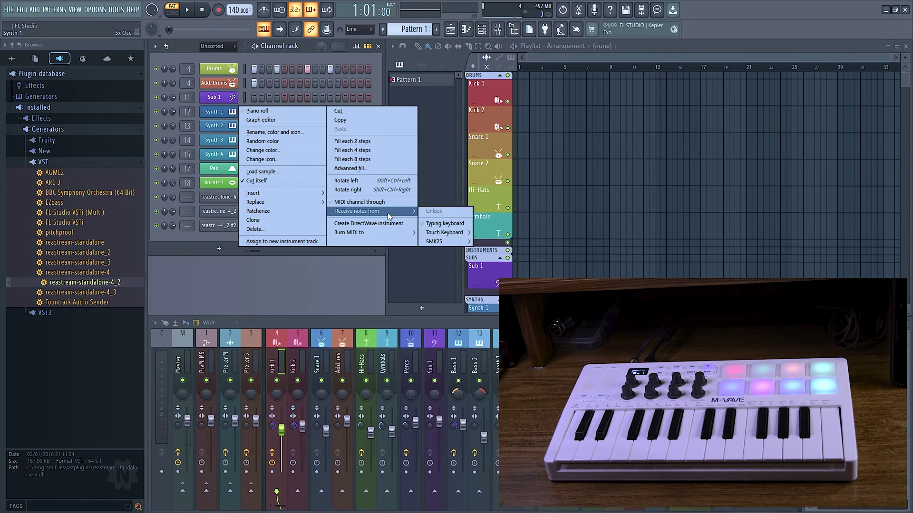
pyautogui.moveTo(452, 242)
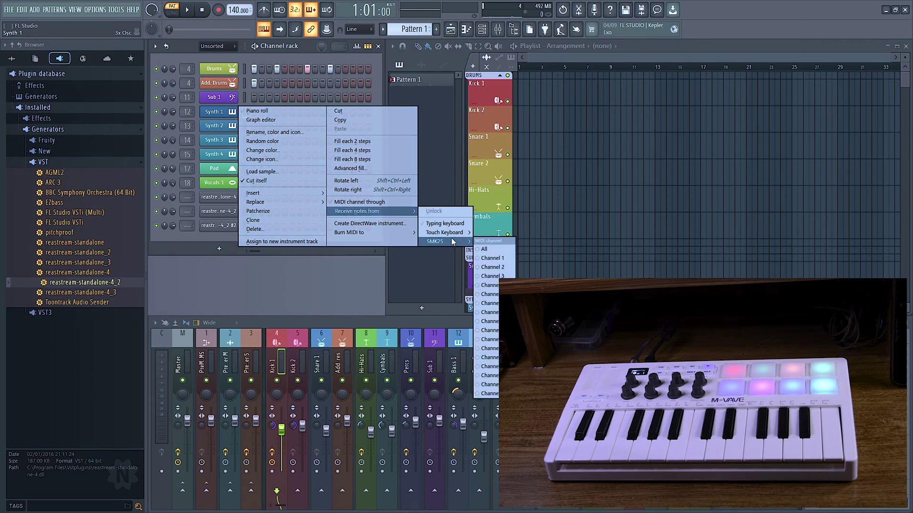
pyautogui.click(498, 258)
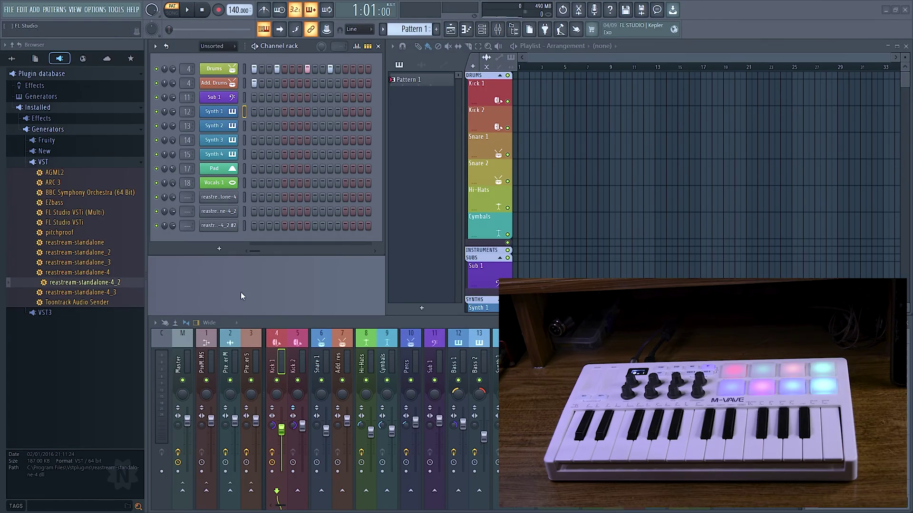
# Link the Synth 1 channel's volume knob to the MIDI controller.
pyautogui.rightClick(173, 112)
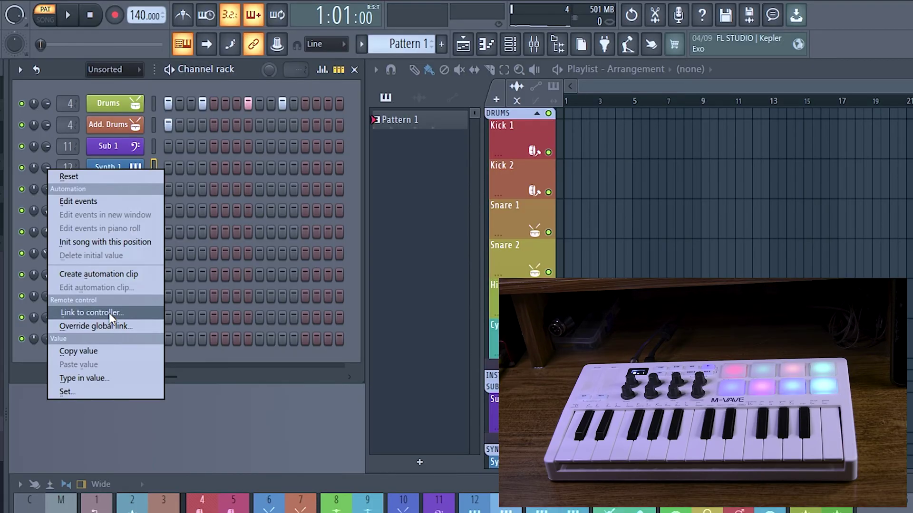
pyautogui.click(110, 313)
pyautogui.moveTo(477, 232); pyautogui.dragTo(292, 158)
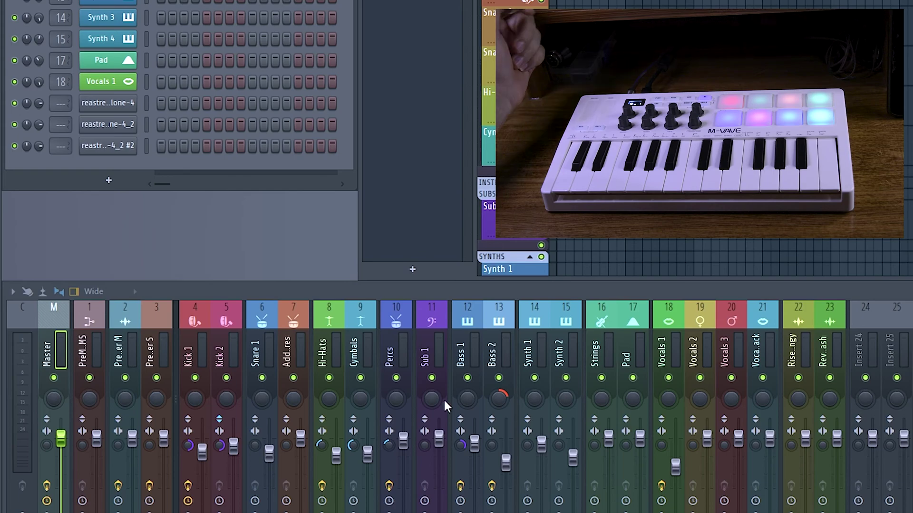
# Select the Bass 1 mixer track and link its pan knob to the MIDI controller.
pyautogui.click(476, 314)
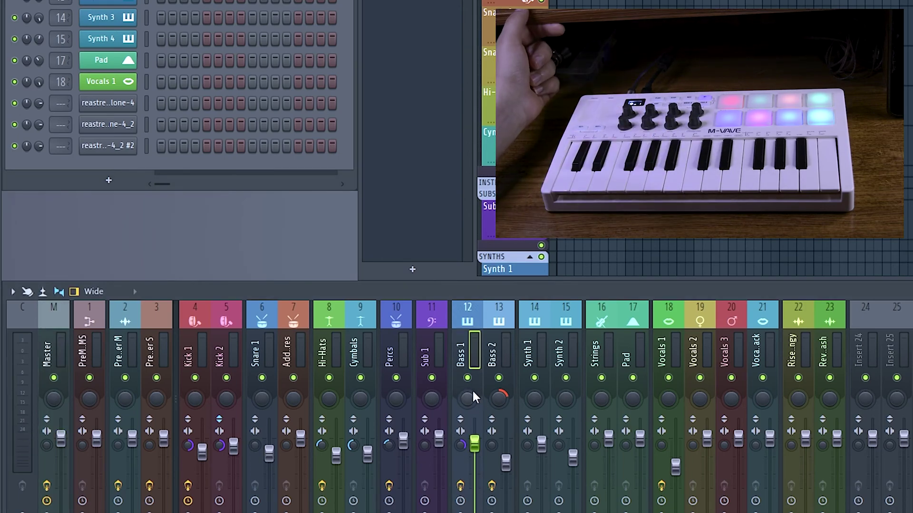
pyautogui.rightClick(468, 403)
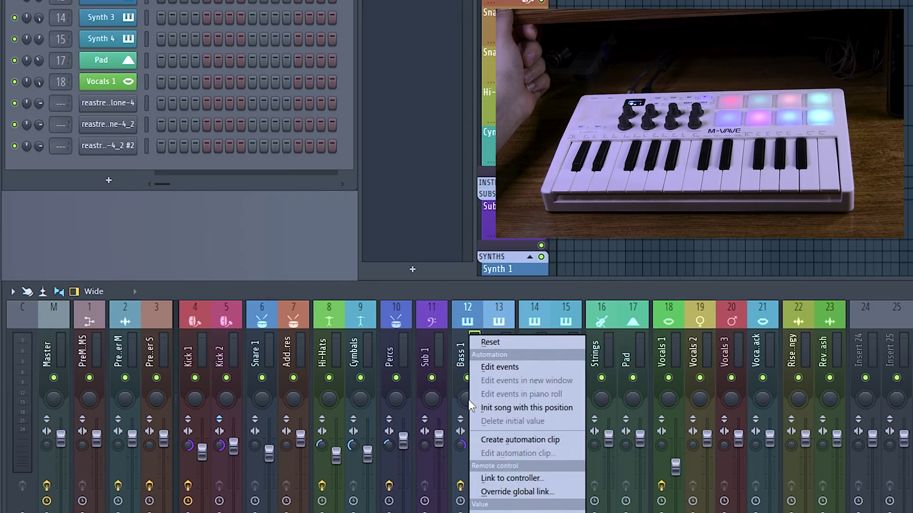
pyautogui.click(512, 479)
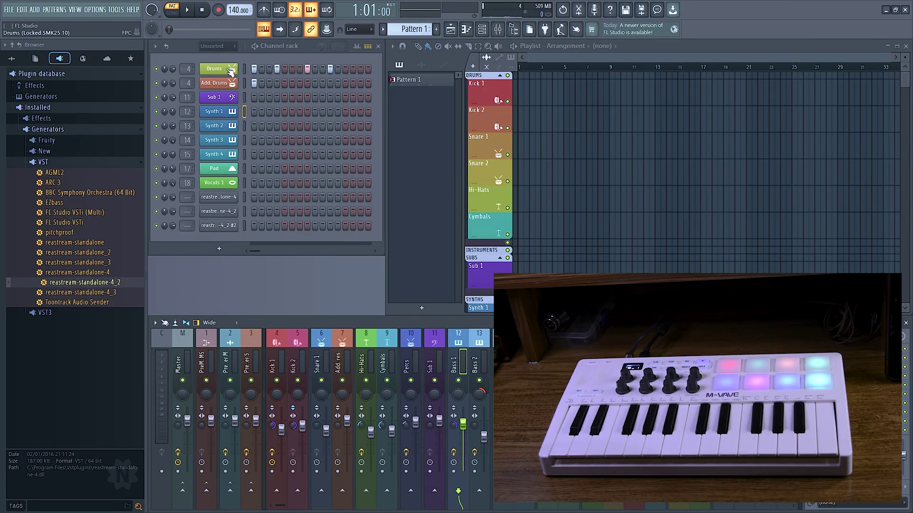
# Set the Drums channel to receive notes from the Touch Keyboard with the All option.
pyautogui.click(244, 126)
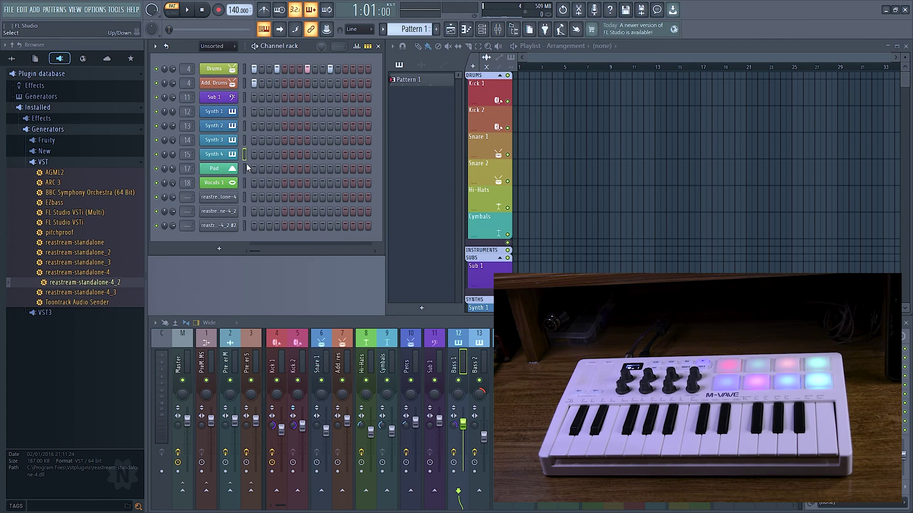
pyautogui.rightClick(216, 69)
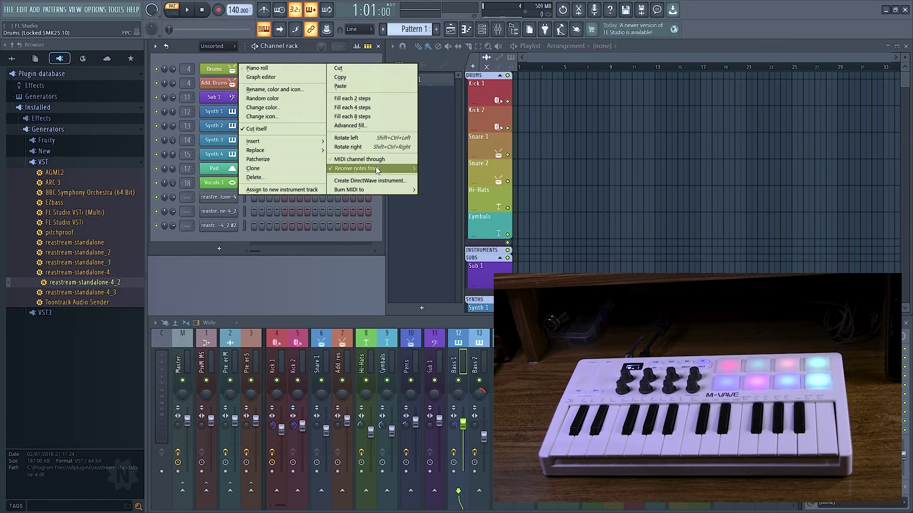
pyautogui.moveTo(376, 168)
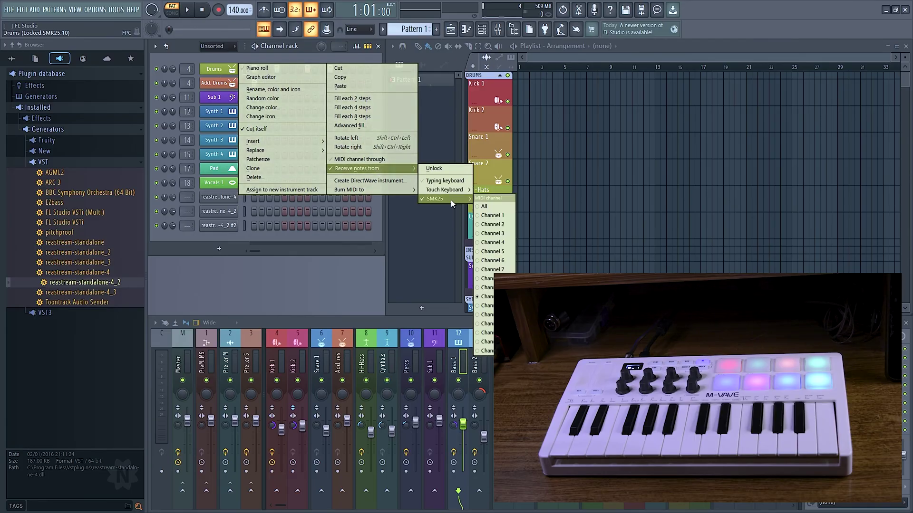
pyautogui.moveTo(454, 190)
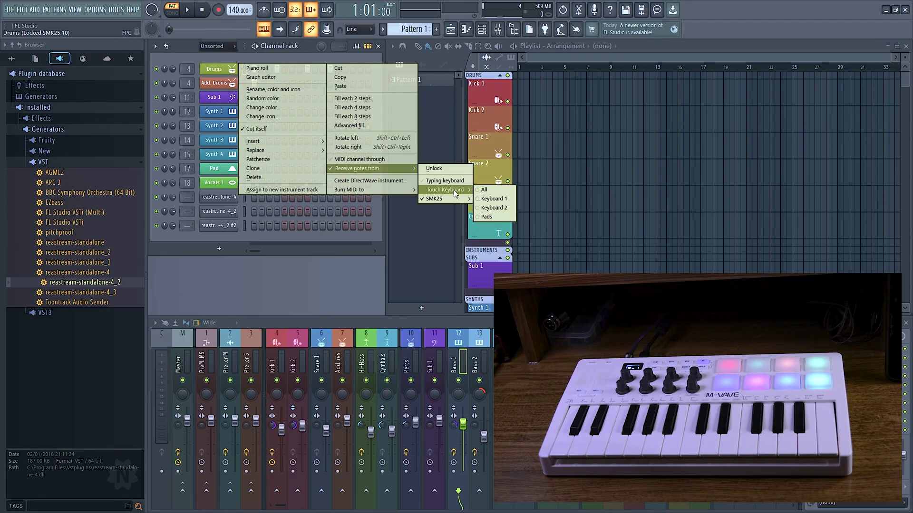
pyautogui.click(506, 190)
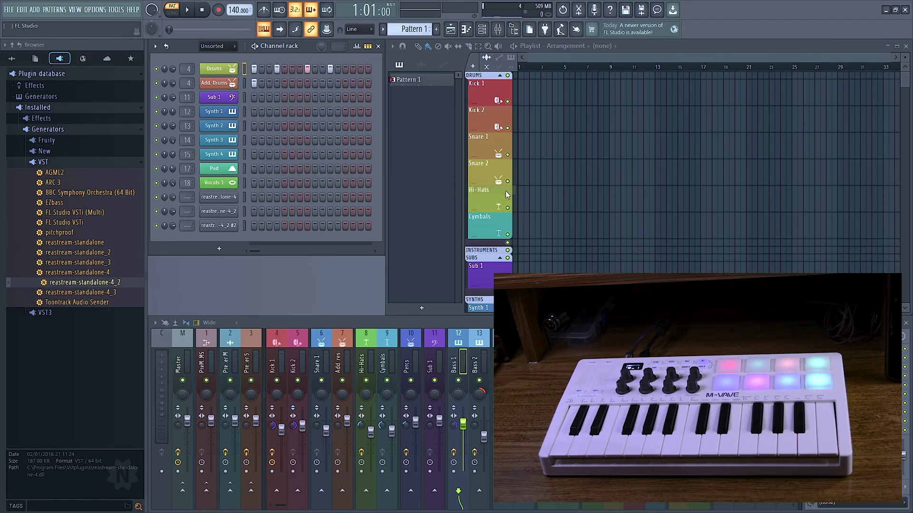
# Set the Synth 1 channel to receive notes from the Touch Keyboard with the All option.
pyautogui.rightClick(219, 111)
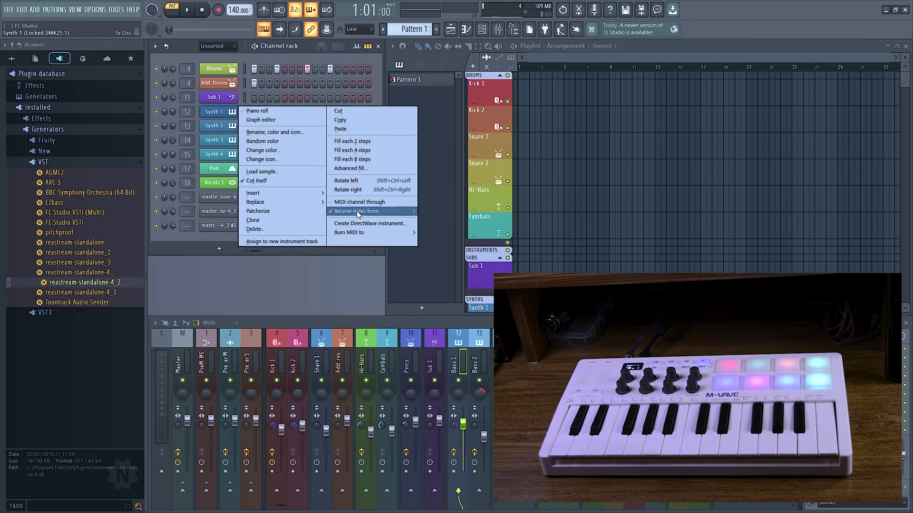
pyautogui.moveTo(385, 213)
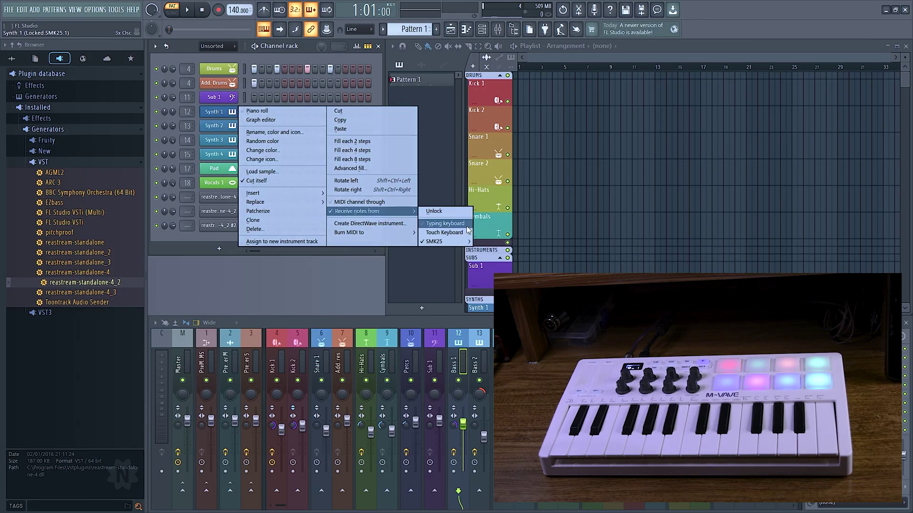
pyautogui.moveTo(447, 232)
pyautogui.click(484, 233)
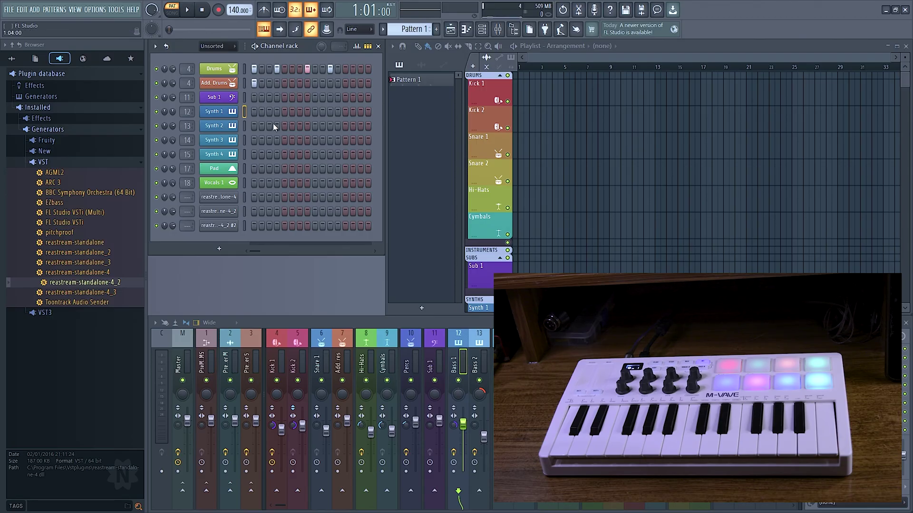
# Select the Drums, Synth 1 and Synth 2 channels in turn to test which one responds to the keys.
pyautogui.click(245, 70)
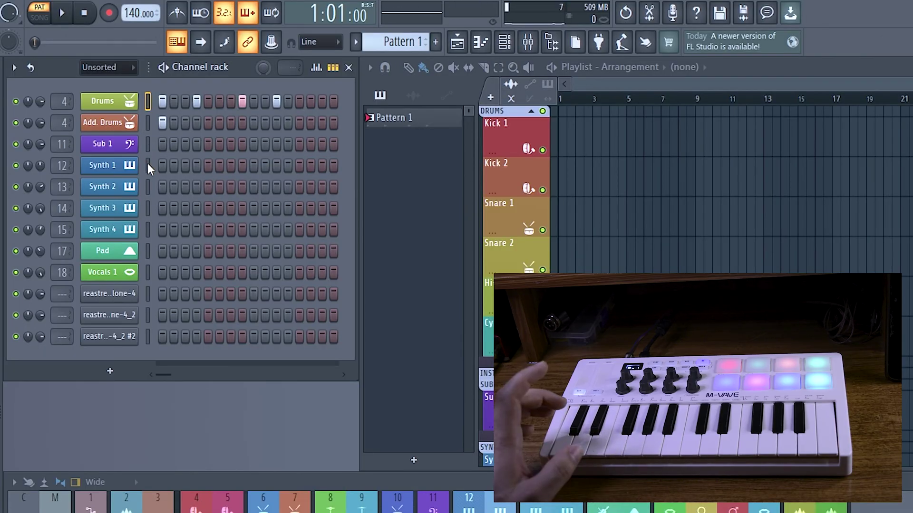
pyautogui.click(147, 163)
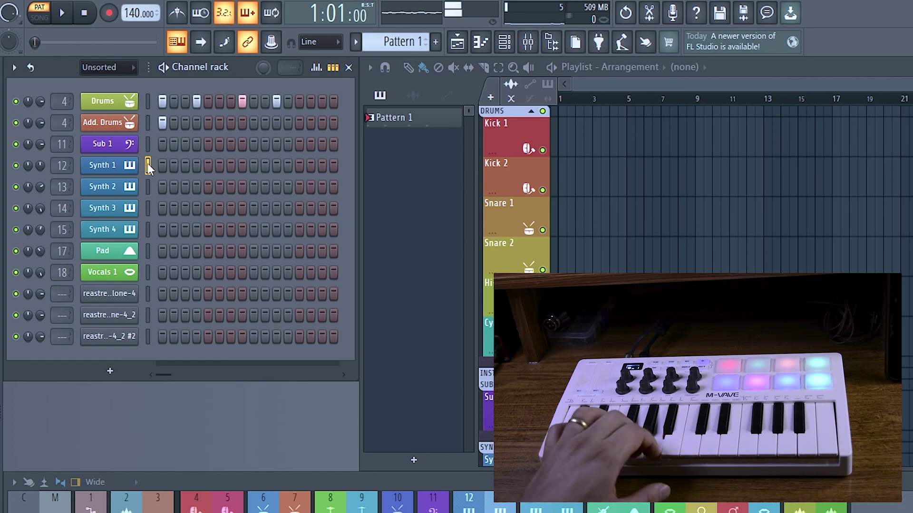
pyautogui.click(146, 187)
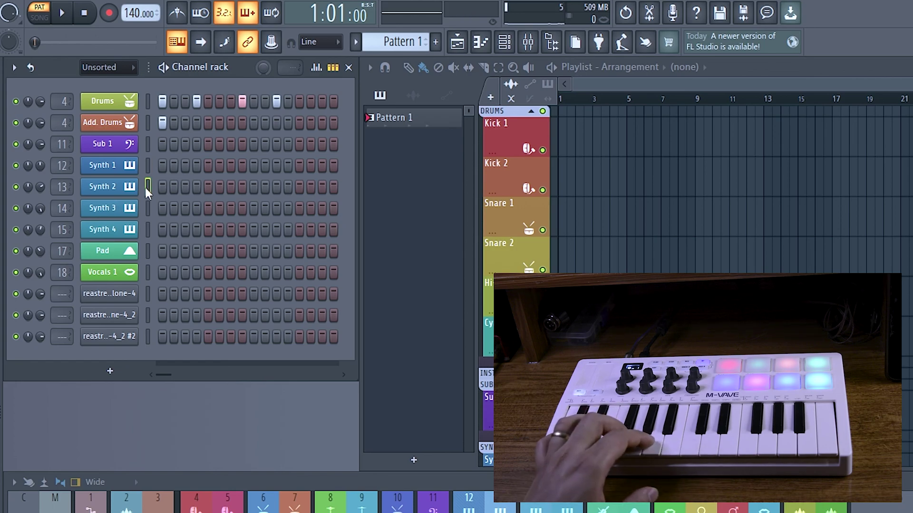